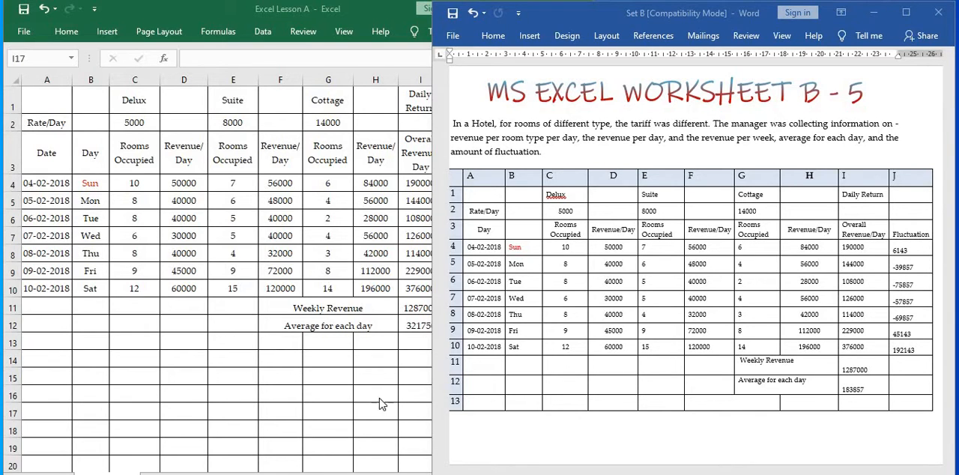
Switch to the Excel workbook, widen its window to show the whole hotel table, and slightly narrow column D.
left_click(358, 421)
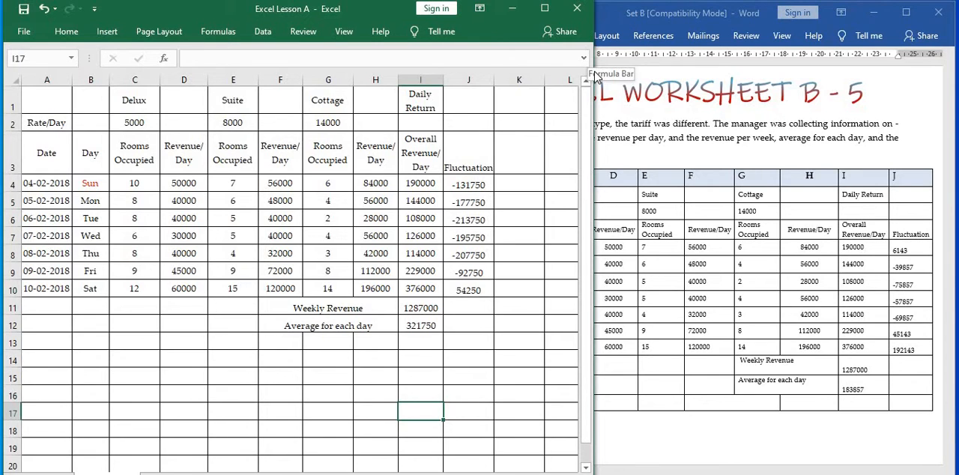
left_click_drag(594, 93, 866, 113)
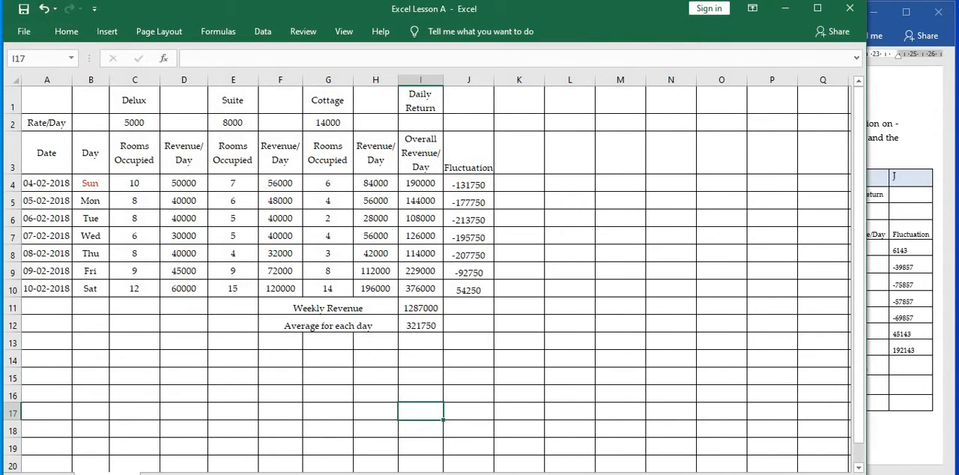
left_click(826, 474)
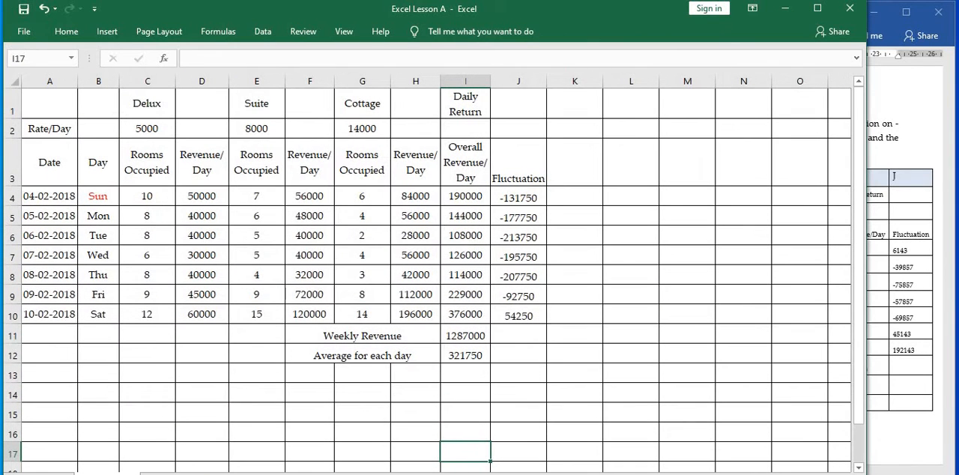
left_click(826, 474)
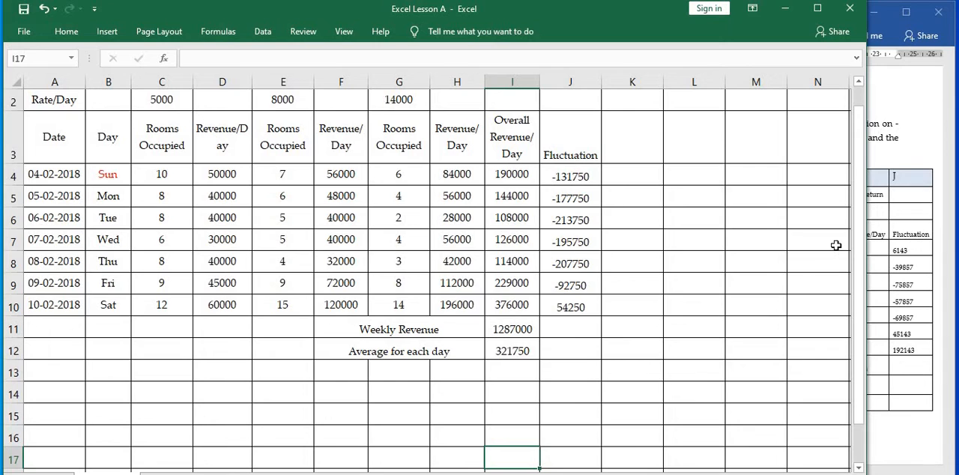
left_click_drag(859, 257, 847, 117)
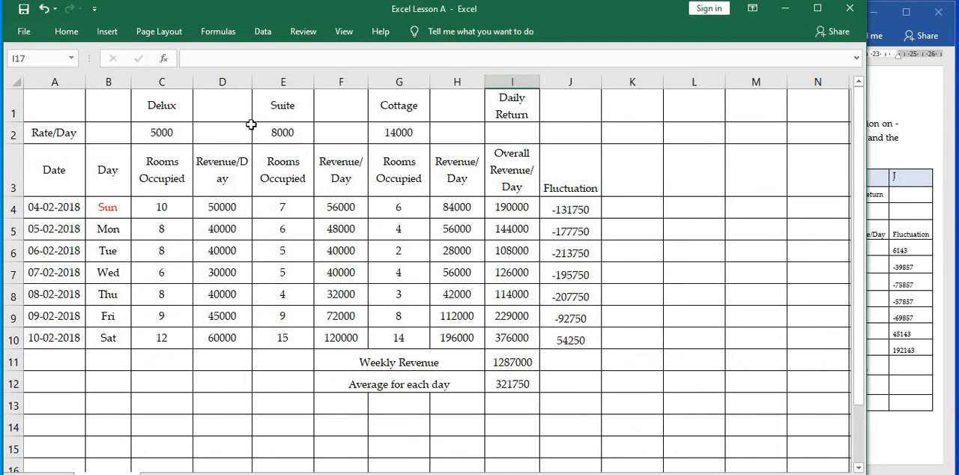
left_click_drag(252, 82, 245, 82)
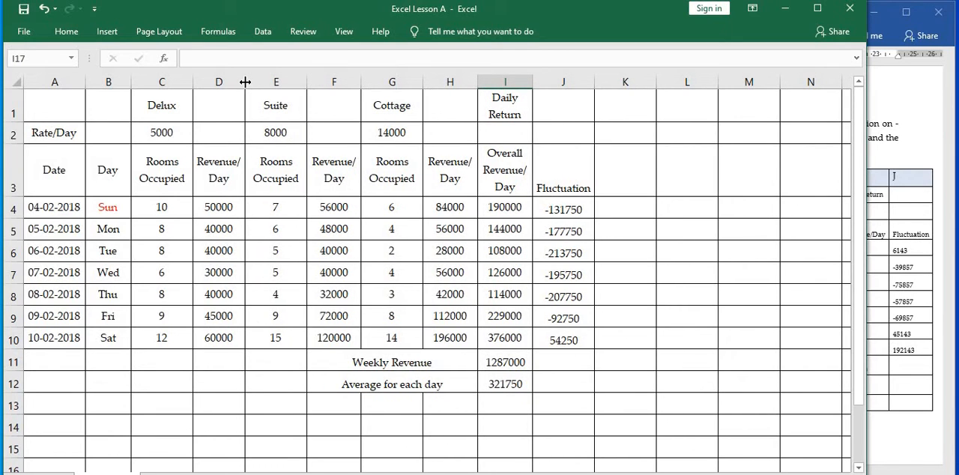
Examine how the Delux revenue formulas in D4 and D5 reference the rate in C2 and each day's rooms occupied.
left_click(143, 208)
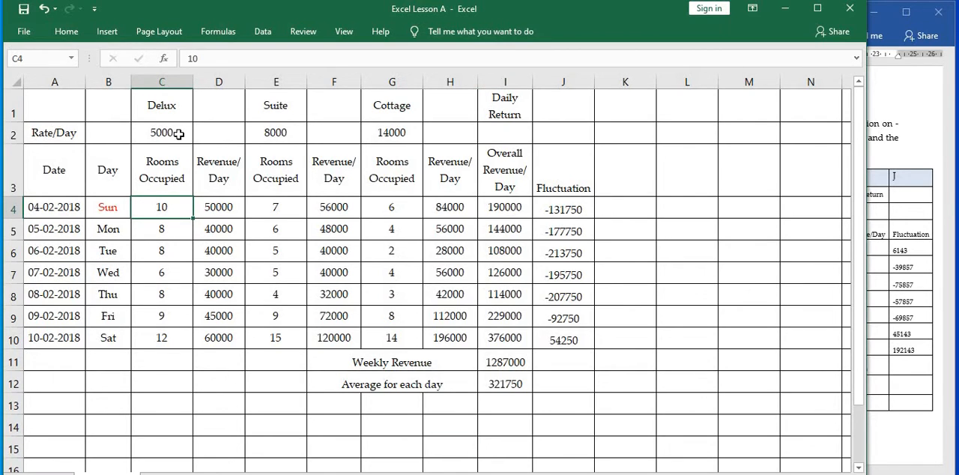
key("Up")
key("Up")
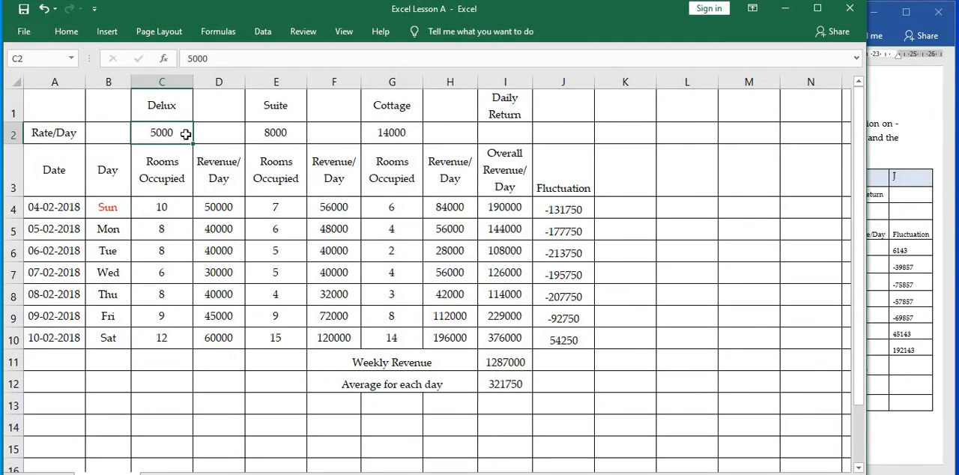
left_click(216, 206)
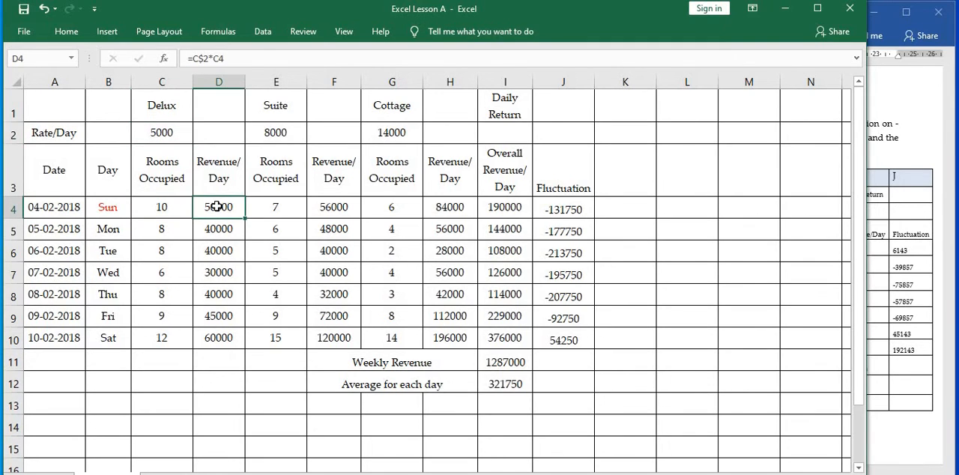
left_click(258, 58)
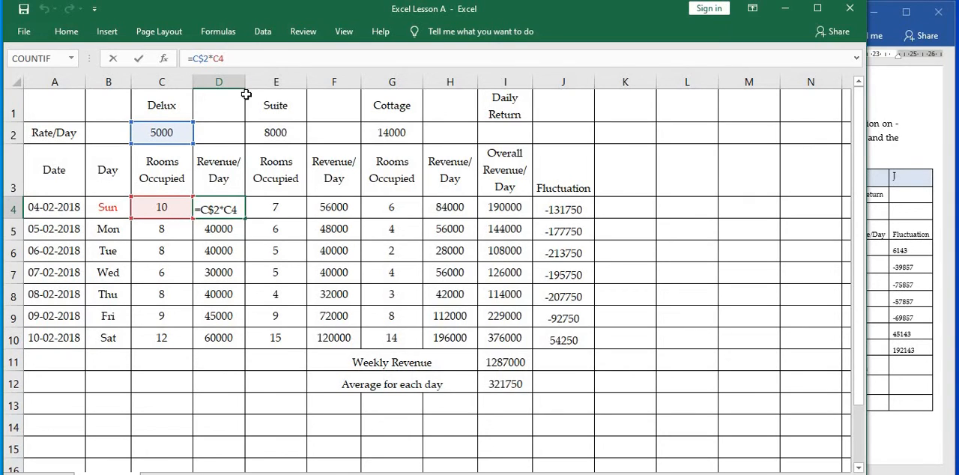
left_click(221, 233)
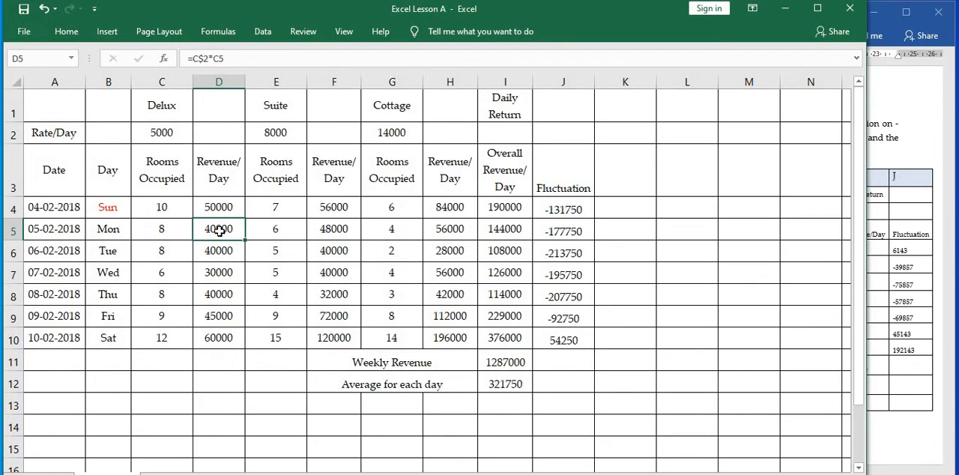
left_click(257, 57)
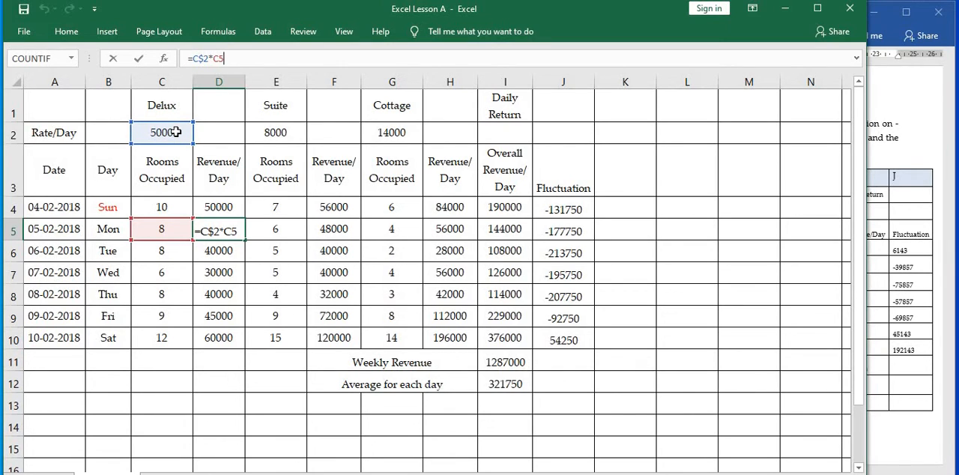
Check the Delux rooms occupied from C6 down to C10 and the matching revenue formula in D10.
left_click(180, 258)
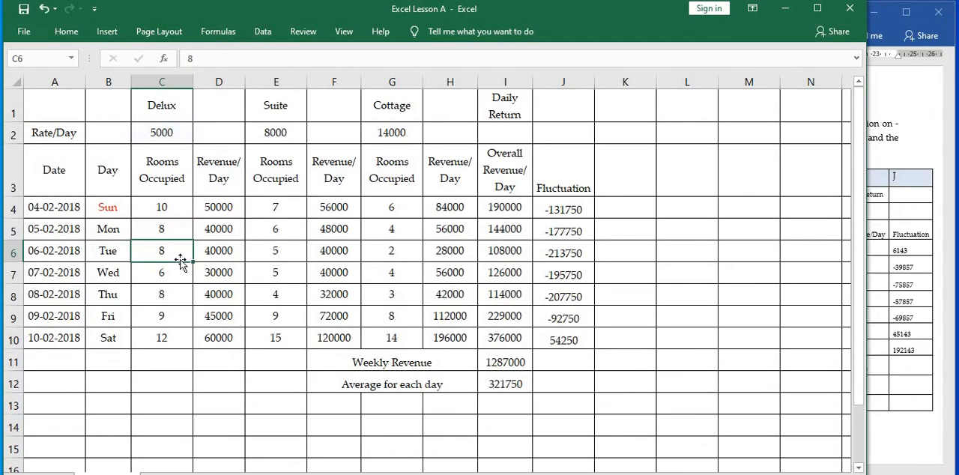
left_click(181, 270)
left_click(183, 297)
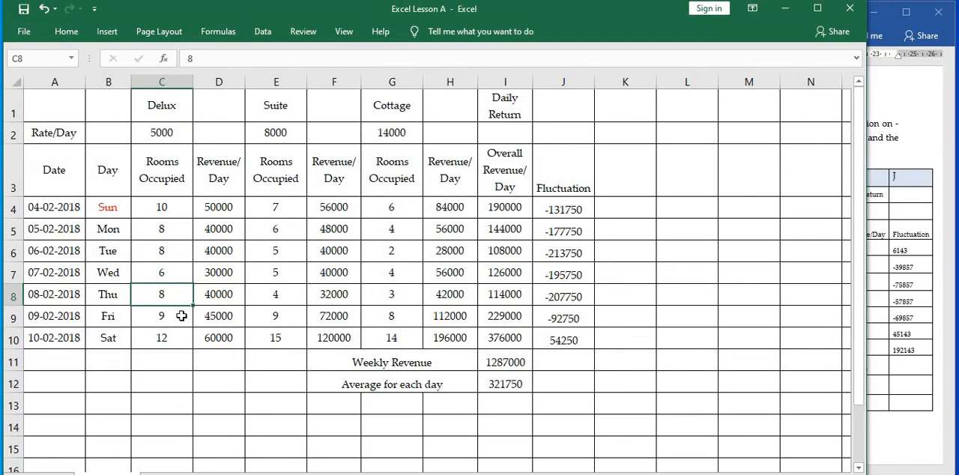
left_click(182, 315)
left_click(178, 343)
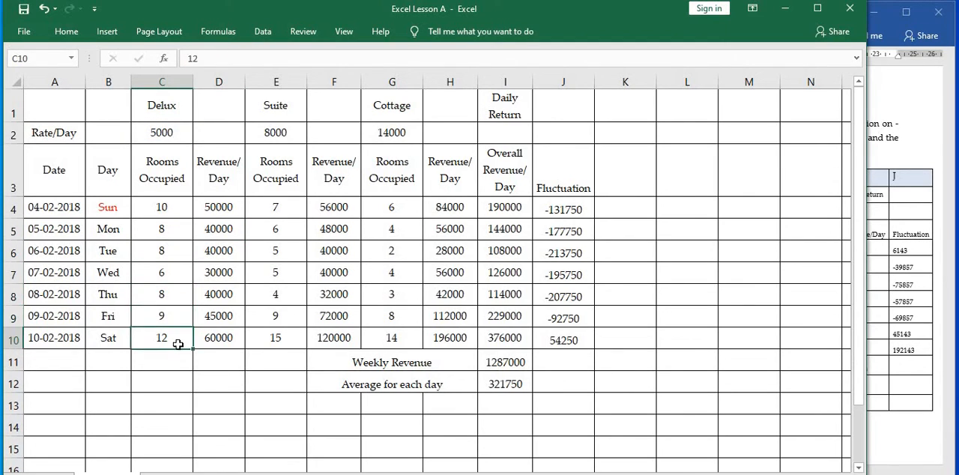
left_click(222, 339)
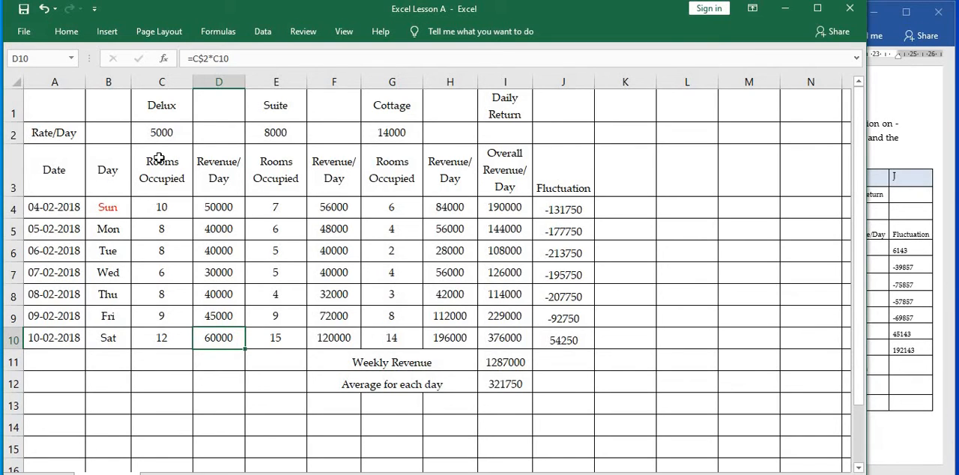
Review the Delux revenue formula in D4 and compare its cell references with those in the rows down to D10.
left_click(274, 214)
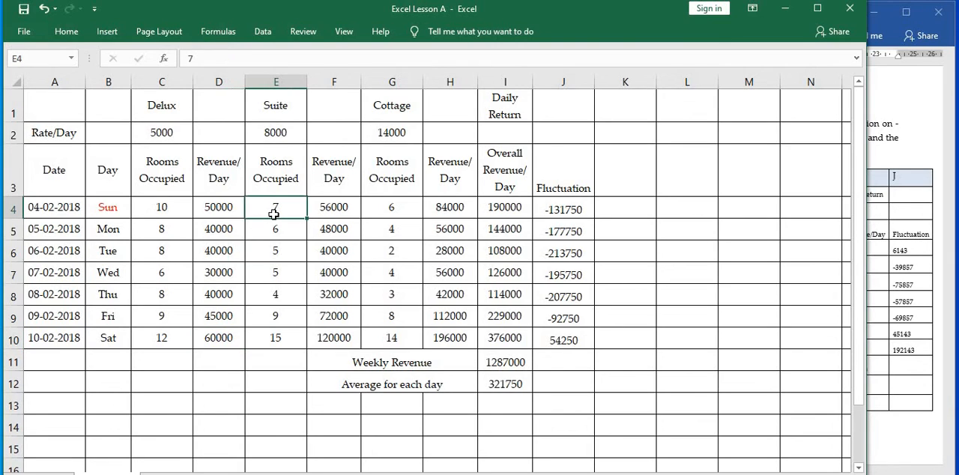
left_click(228, 211)
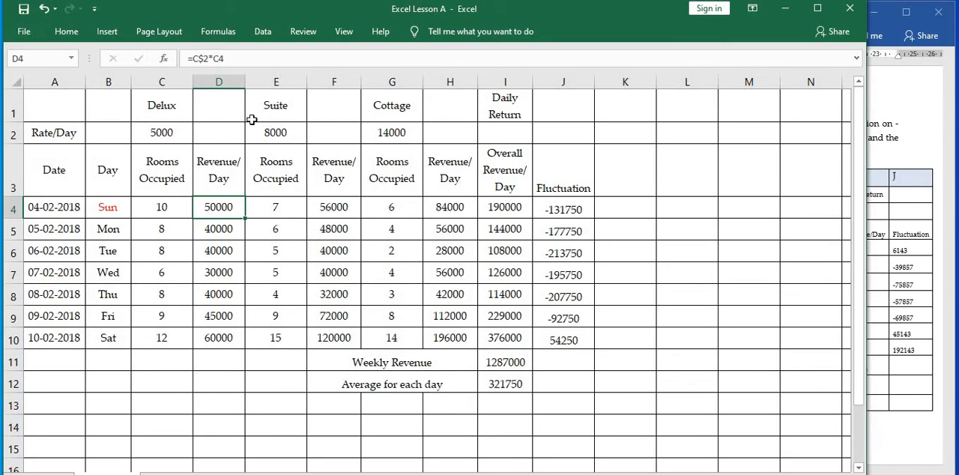
left_click(249, 58)
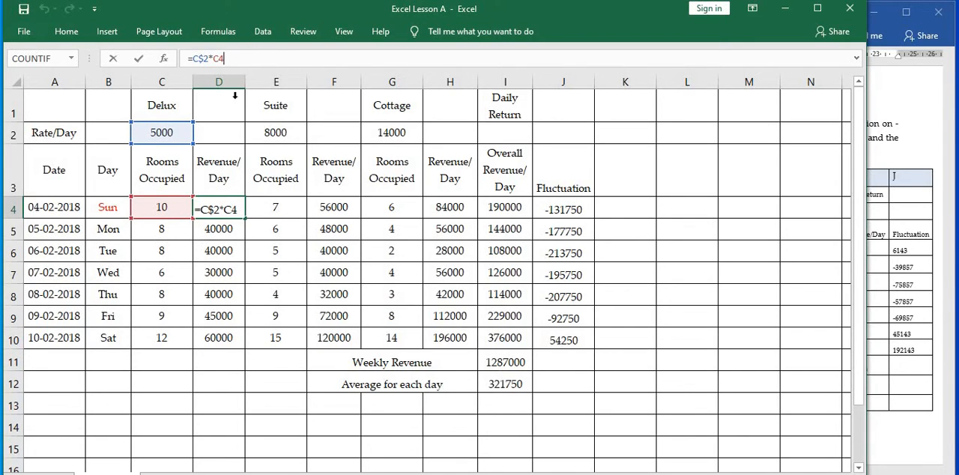
key("Return")
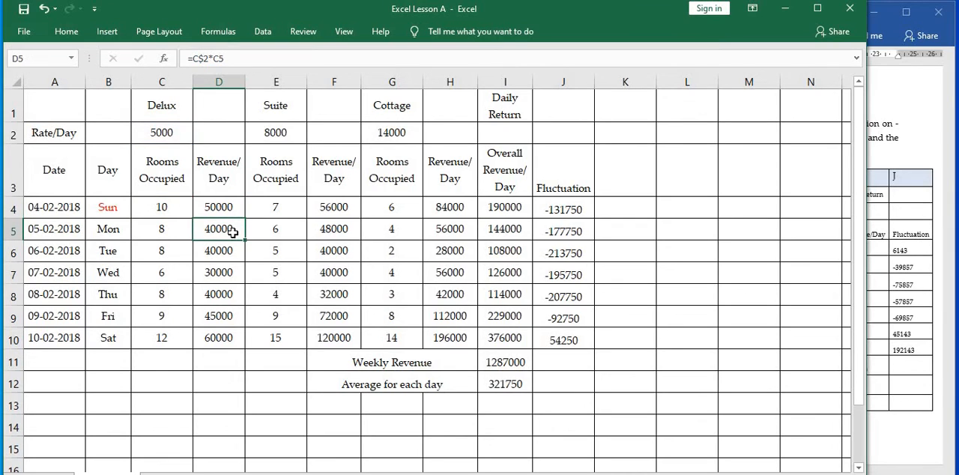
left_click(231, 252)
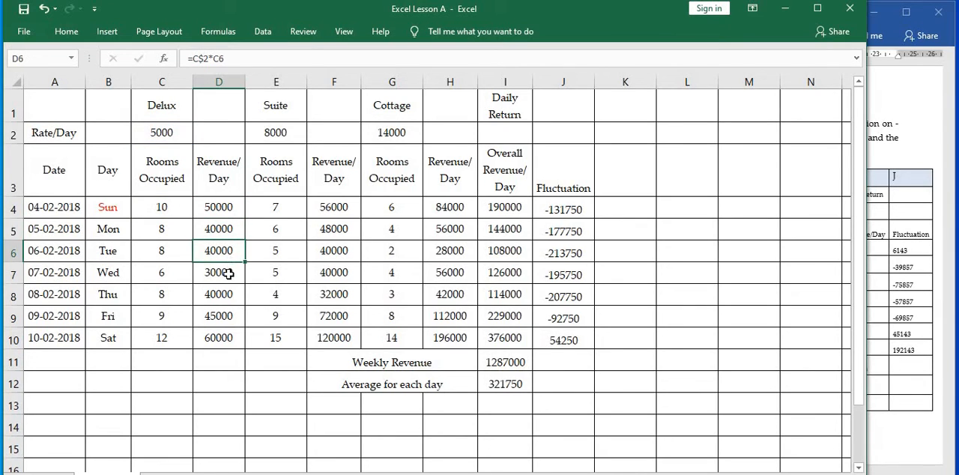
left_click(228, 274)
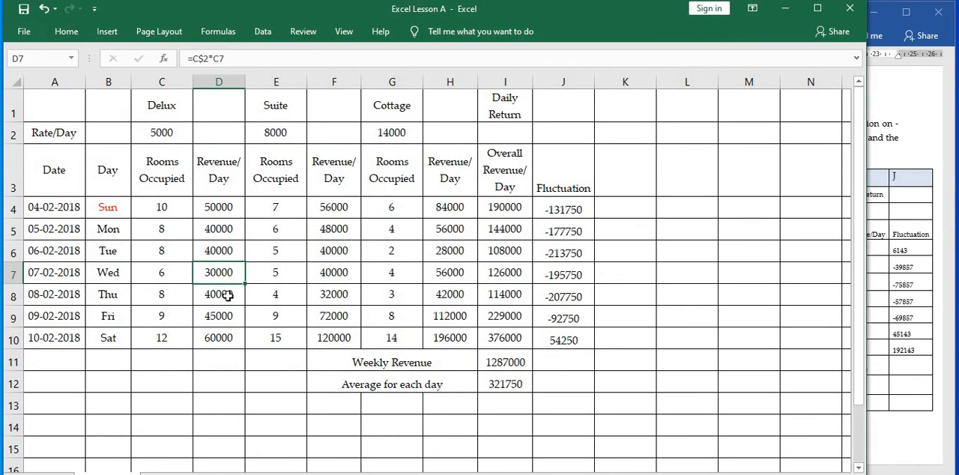
double_click(227, 295)
left_click(227, 317)
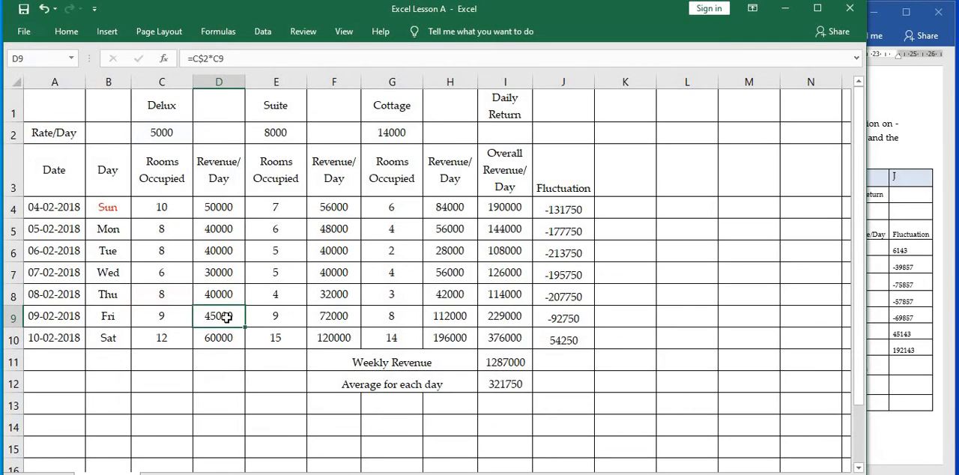
left_click(227, 337)
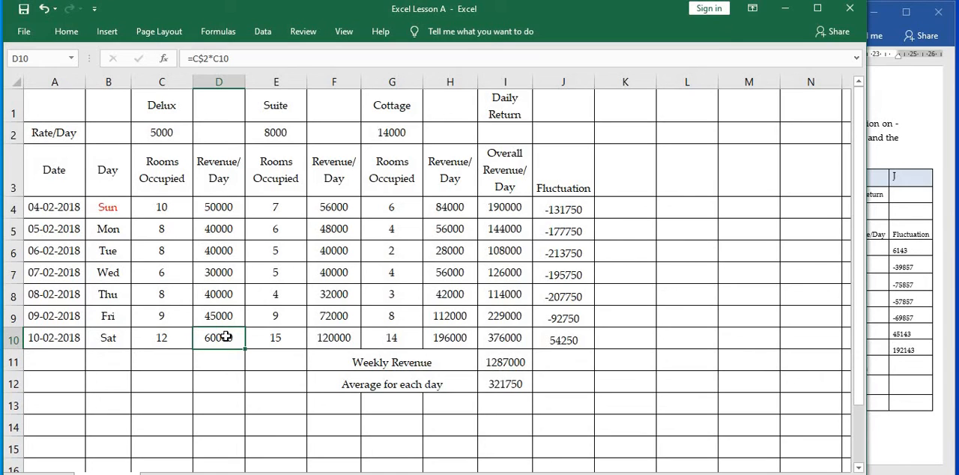
Examine the cell references in the Suite revenue formula in F4 and compare them with F6.
left_click(292, 208)
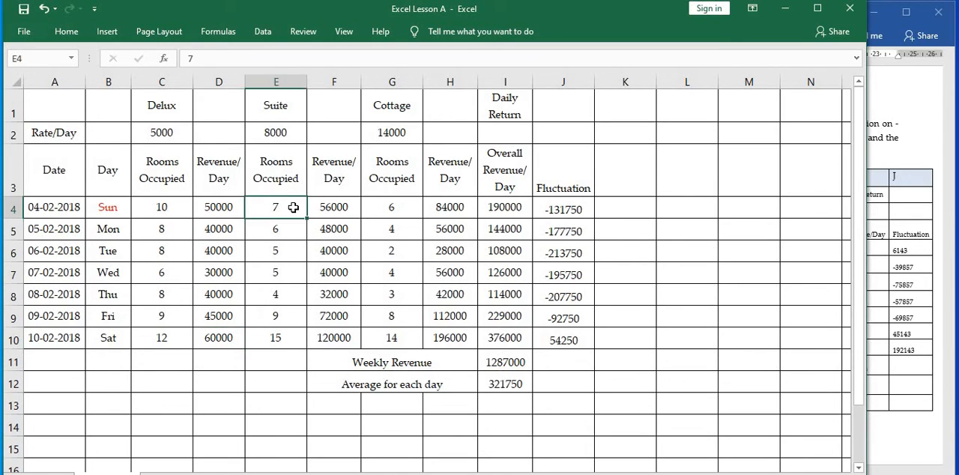
left_click(331, 209)
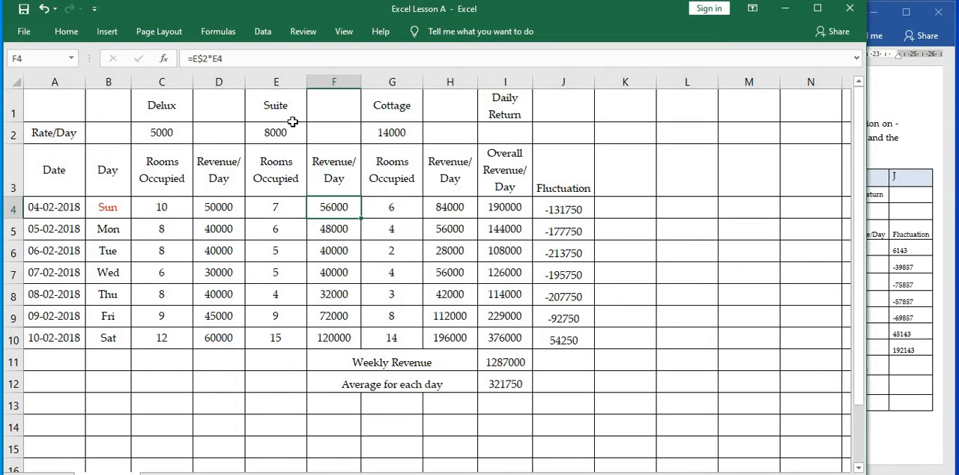
left_click(267, 58)
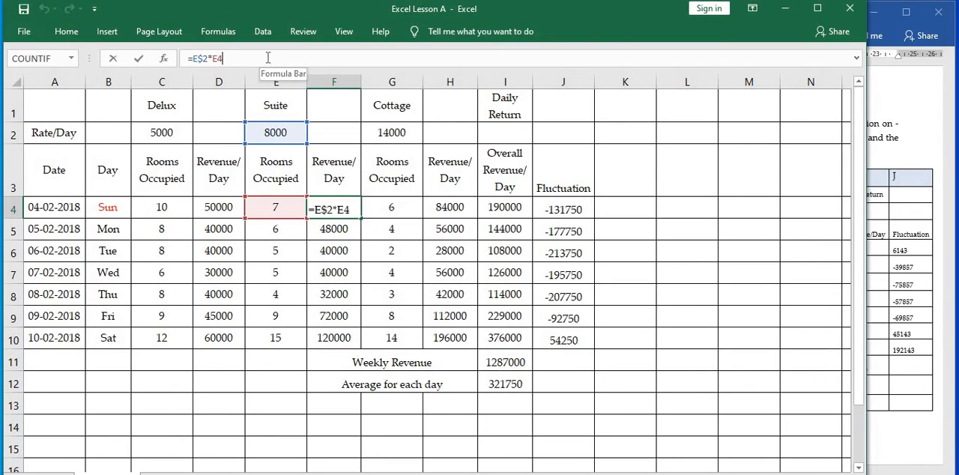
left_click(334, 247)
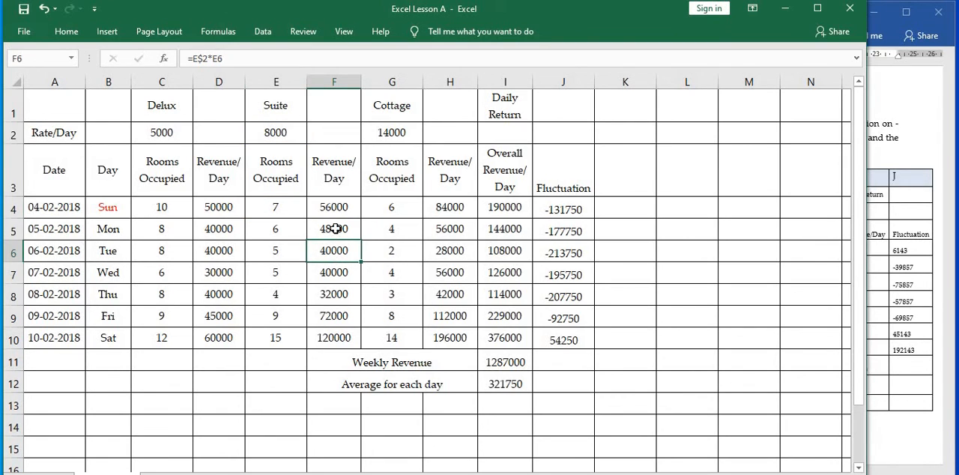
Clear the Suite Revenue/Day formulas from cells F4 through F10.
left_click_drag(335, 228, 340, 338)
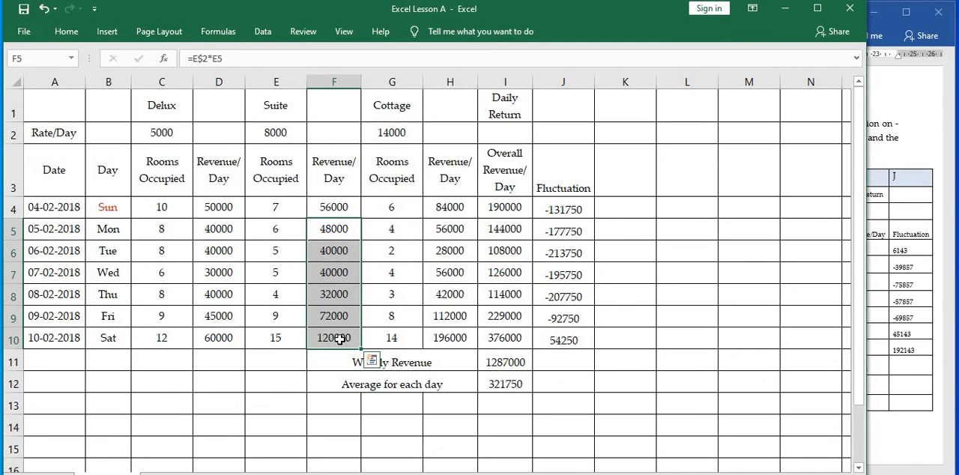
key("Delete")
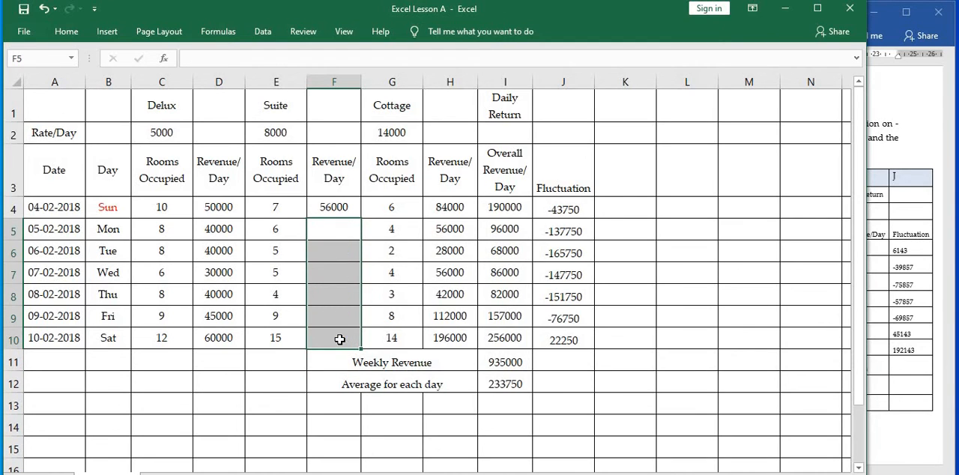
left_click(344, 205)
key("Delete")
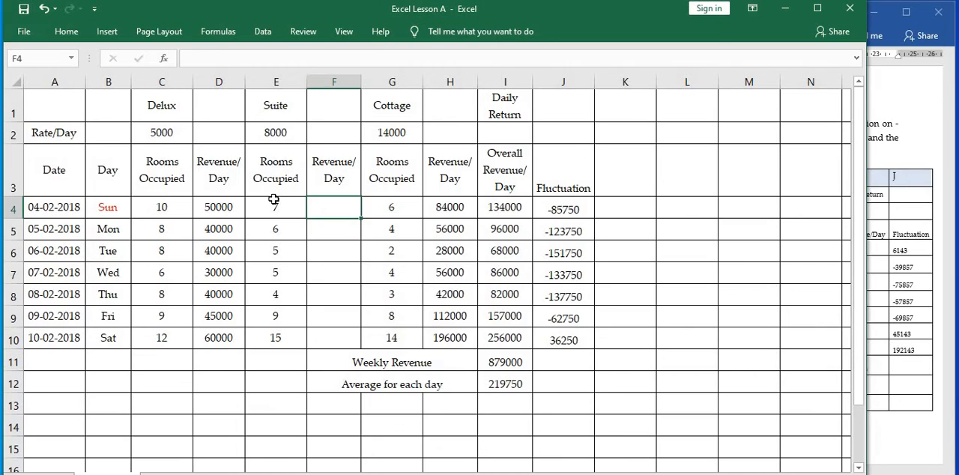
Copy the Delux revenue formula from D4 into the Suite revenue cell F4 and inspect the pasted formula's references.
left_click(232, 209)
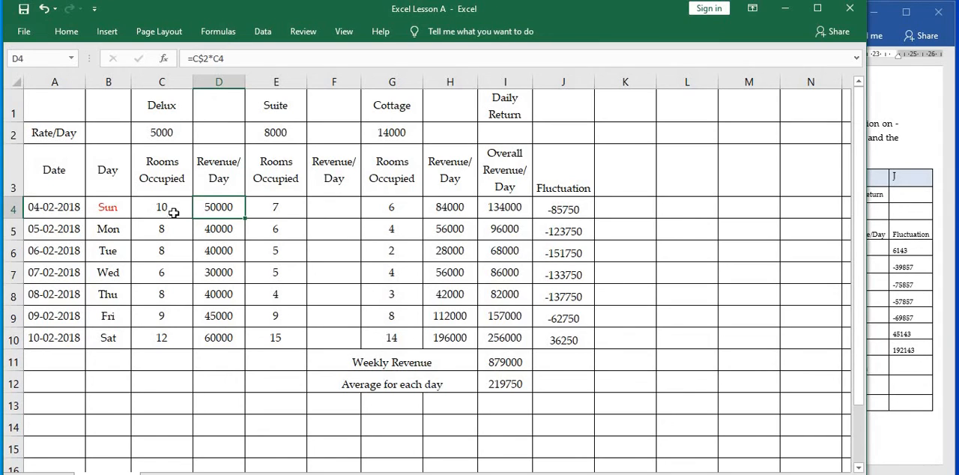
key("ctrl+c")
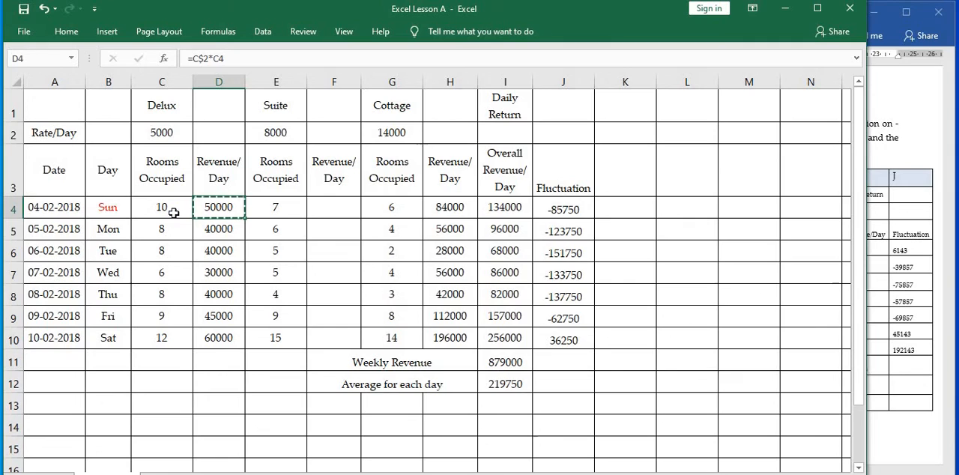
left_click(334, 205)
key("Return")
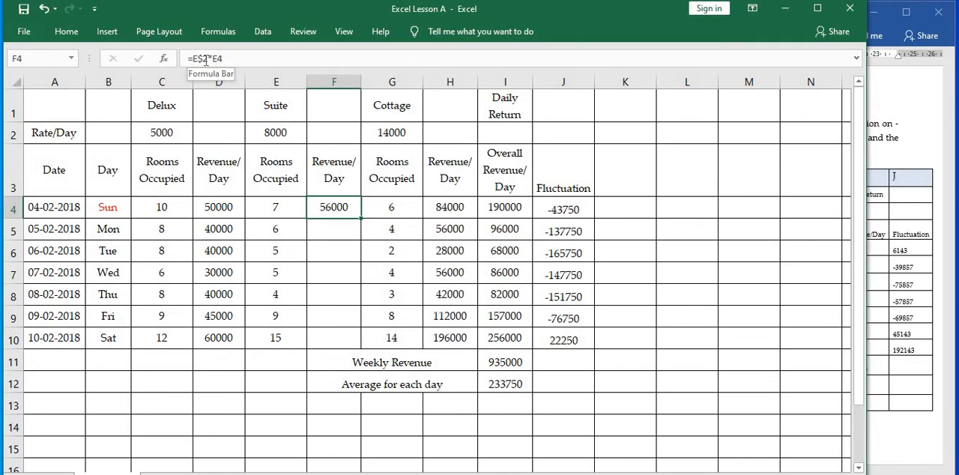
left_click(320, 59)
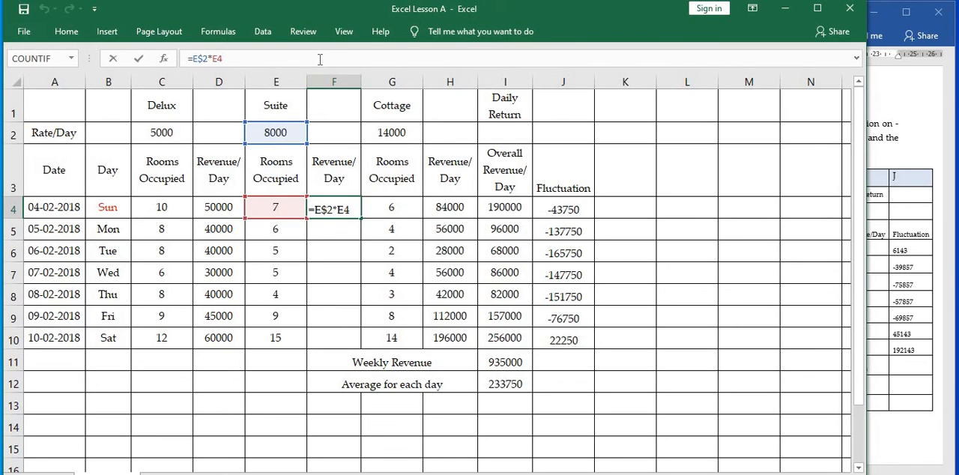
Copy the Suite revenue formula from F4 down through F10 to fill the Revenue/Day column.
key("Return")
left_click(329, 212)
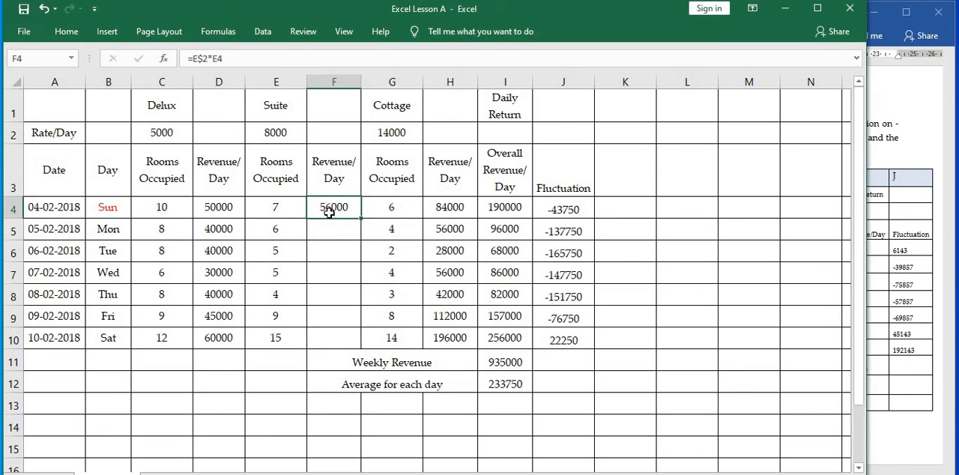
key("ctrl+c")
key("shift+Down")
key("shift+Down")
key("shift+Down")
key("shift+Down")
key("shift+Down")
key("shift+Down")
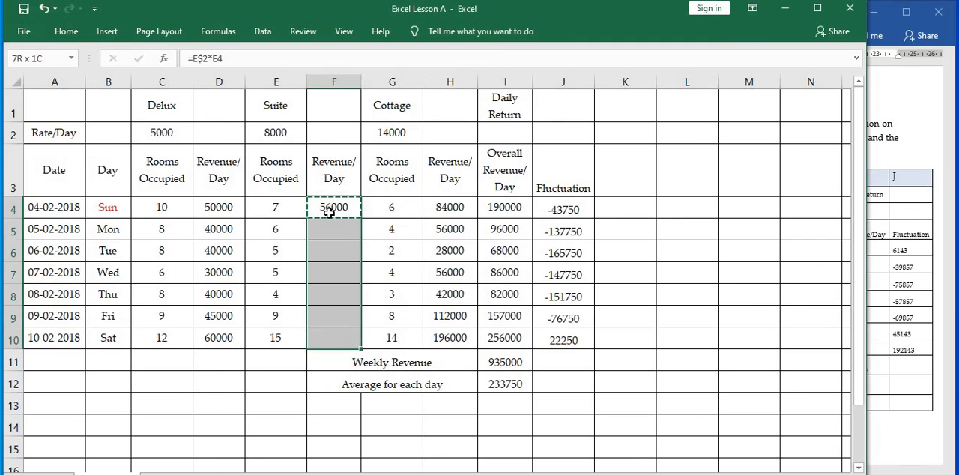
key("ctrl+v")
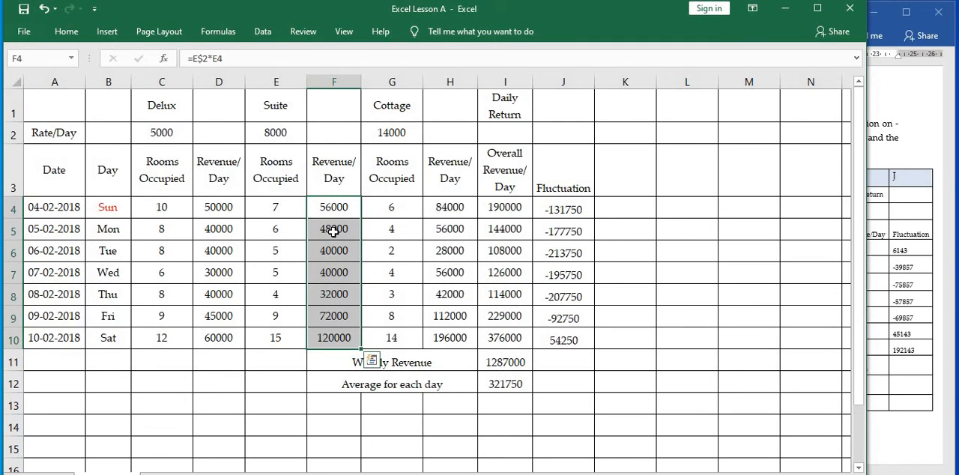
Compare the cell references in the Suite revenue formulas in F5 and F4.
left_click(334, 231)
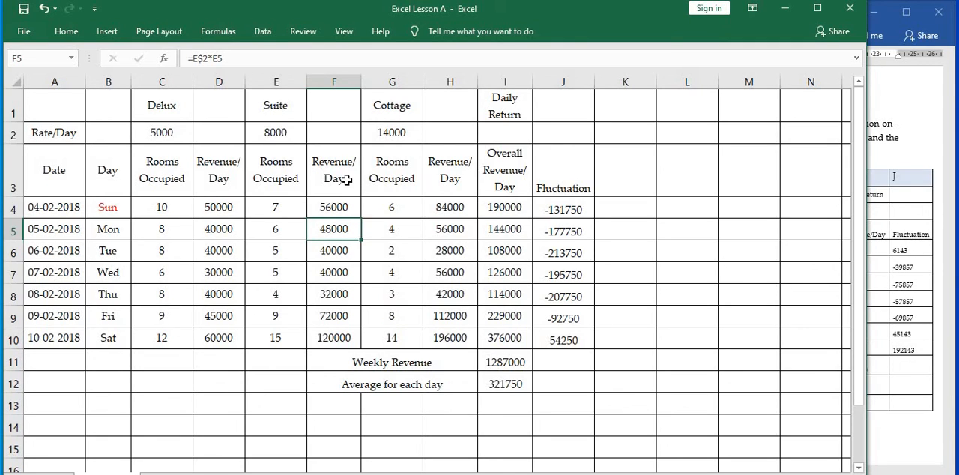
left_click(339, 212)
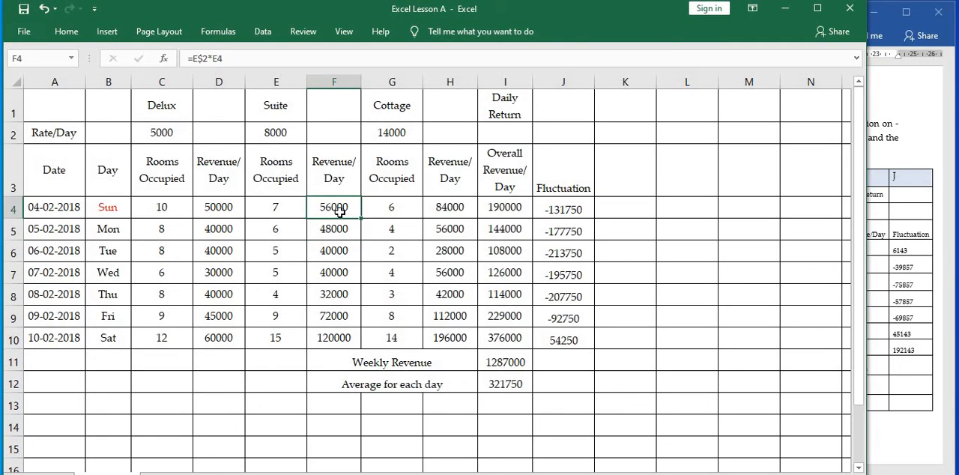
left_click(273, 58)
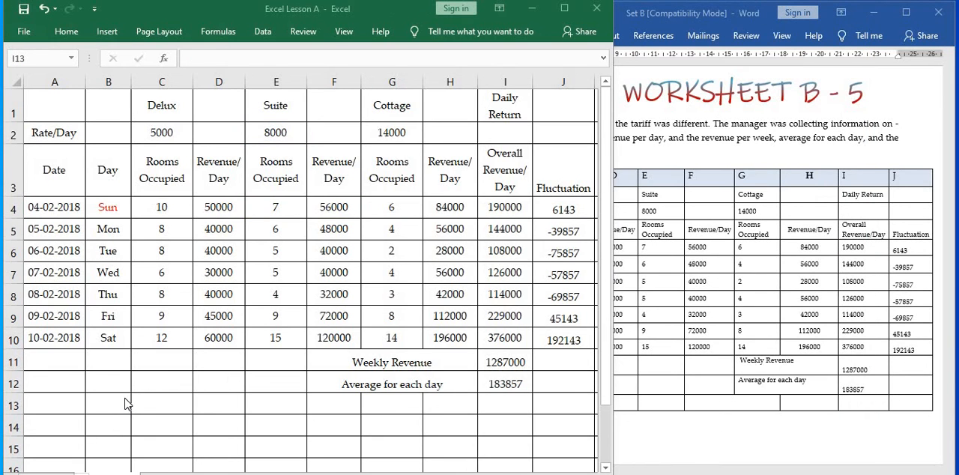
Review the formulas for Weekly Revenue in I11, the daily average in I12 and the first Fluctuation value in J4.
left_click(395, 316)
left_click(509, 353)
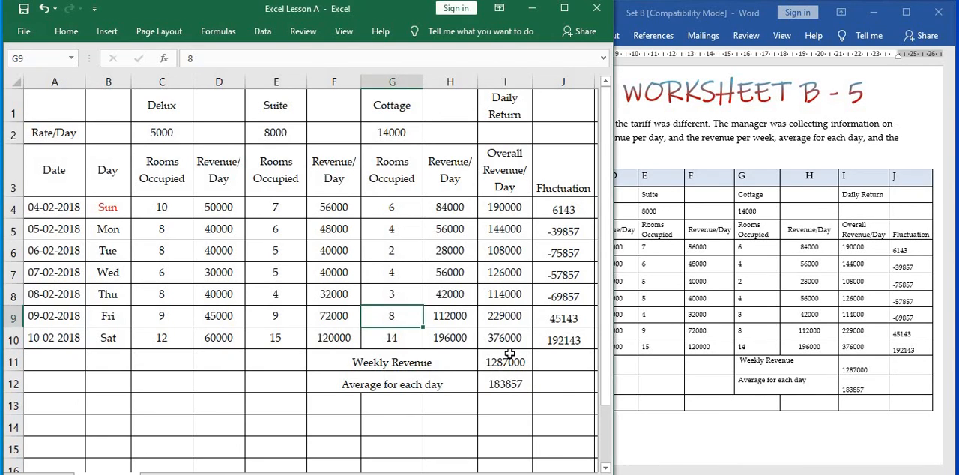
left_click(509, 363)
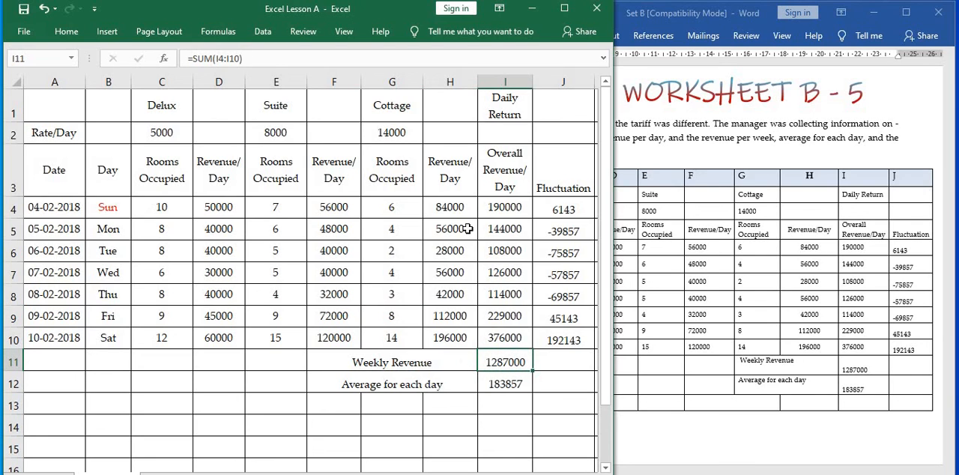
left_click(273, 58)
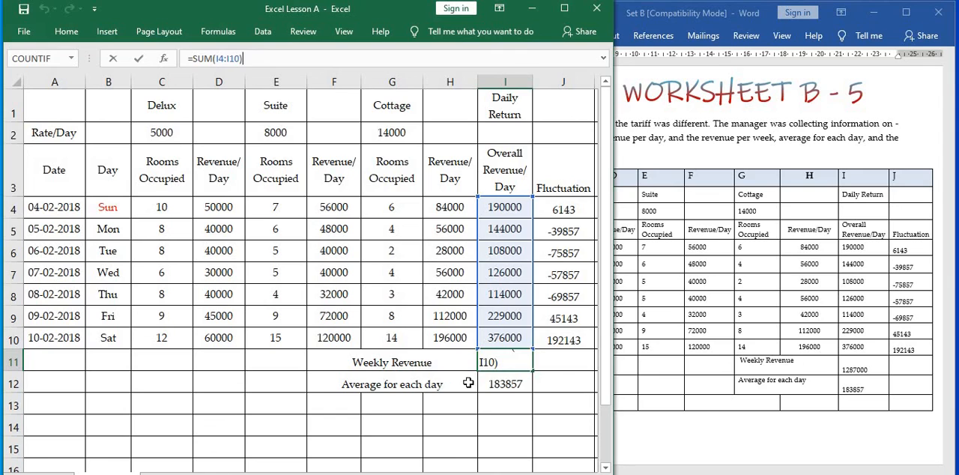
key("Return")
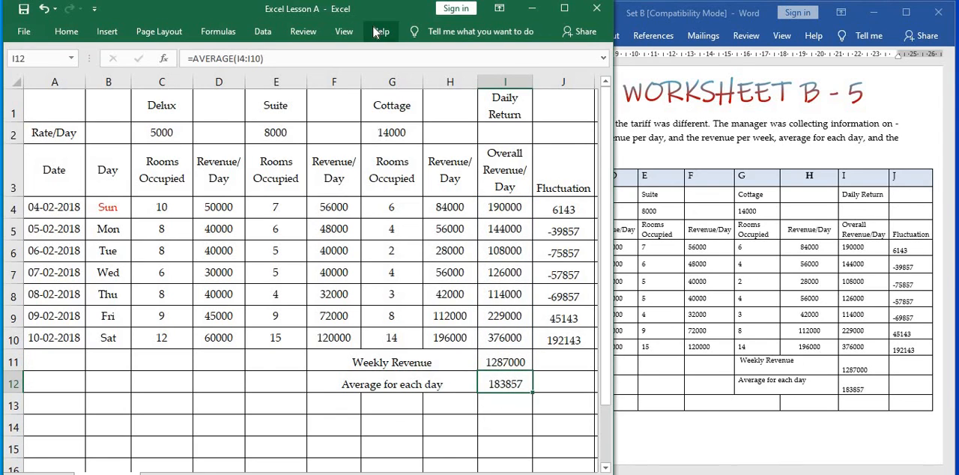
left_click(307, 60)
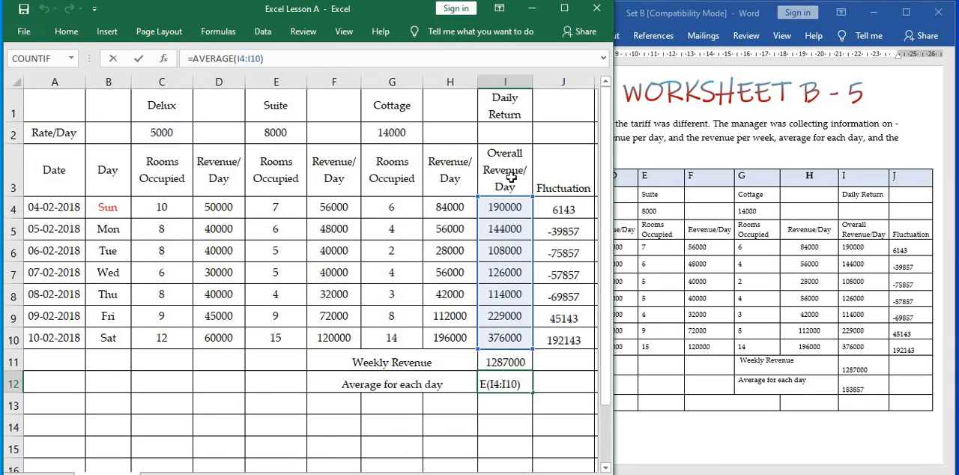
left_click(564, 209)
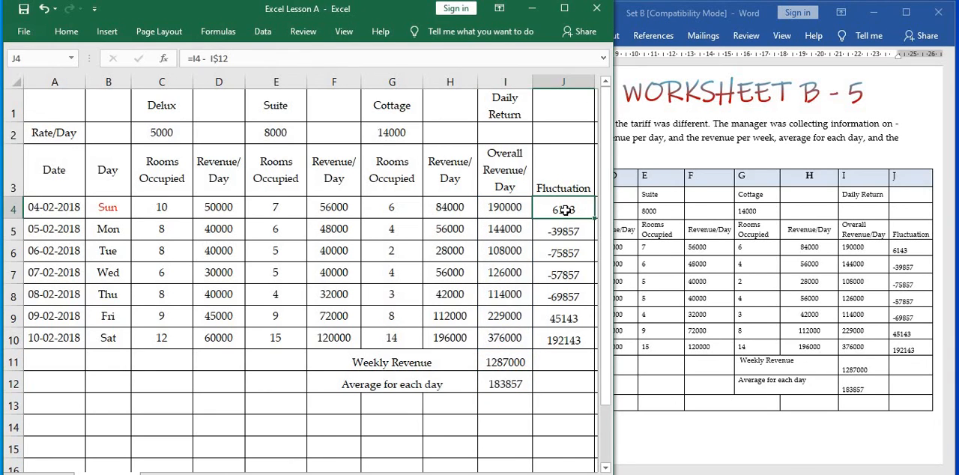